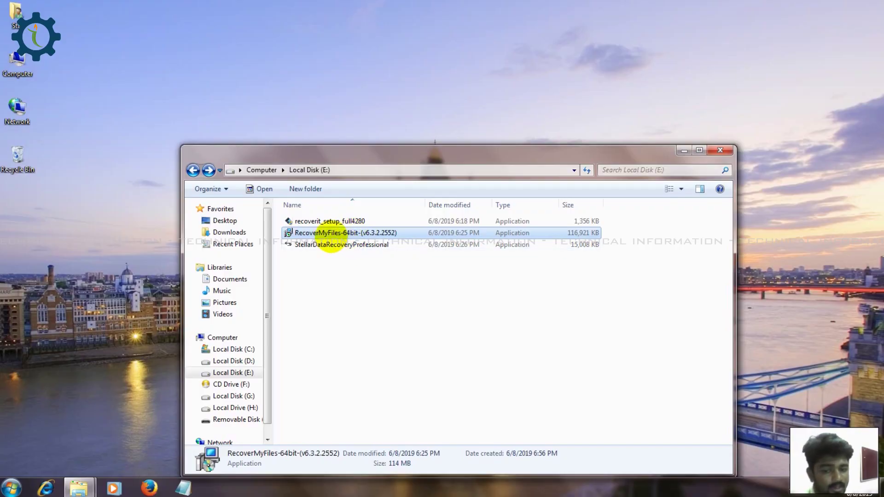
Run the Recover My Files installer in English and accept the licence agreement.
double_click(331, 234)
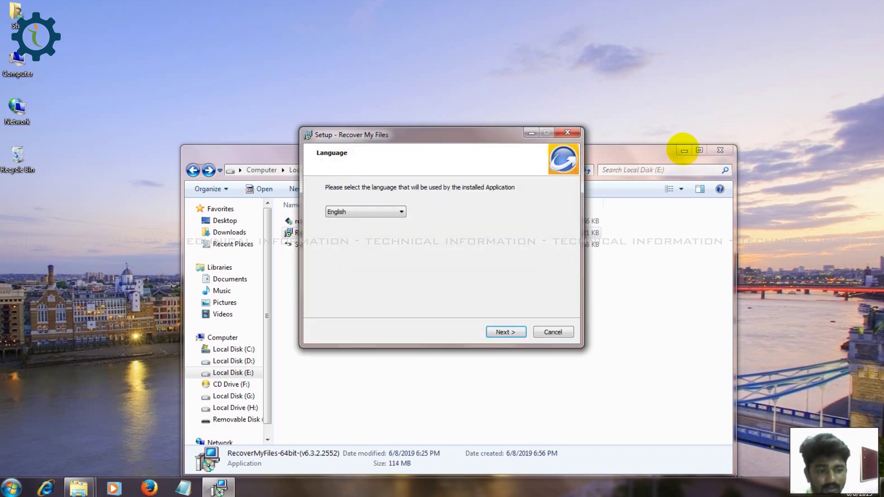
left_click(684, 150)
left_click(507, 332)
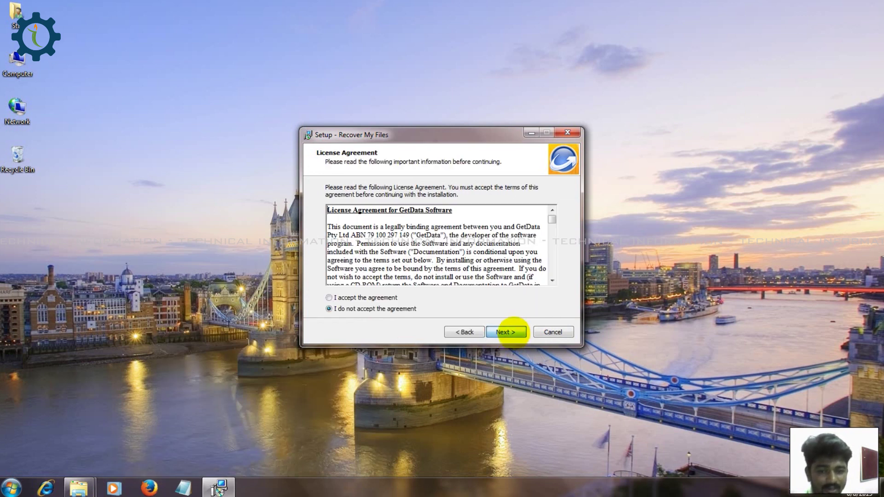
left_click(383, 298)
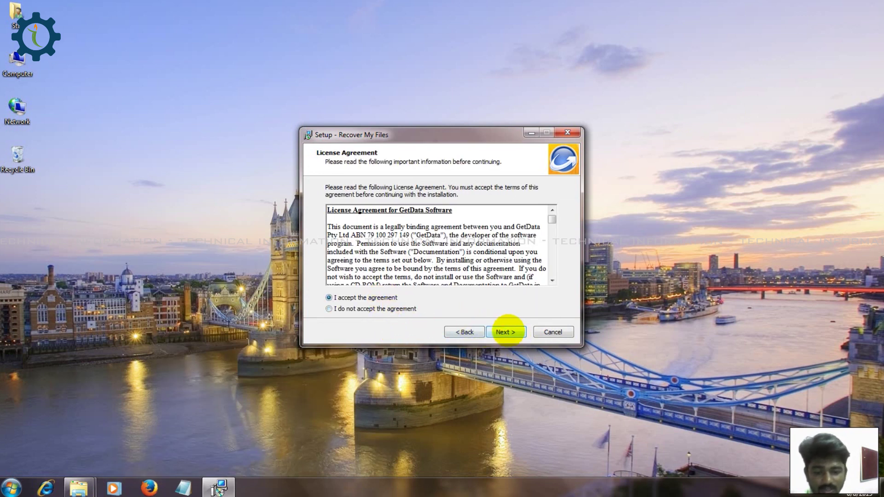
left_click(505, 332)
left_click(505, 331)
left_click(461, 332)
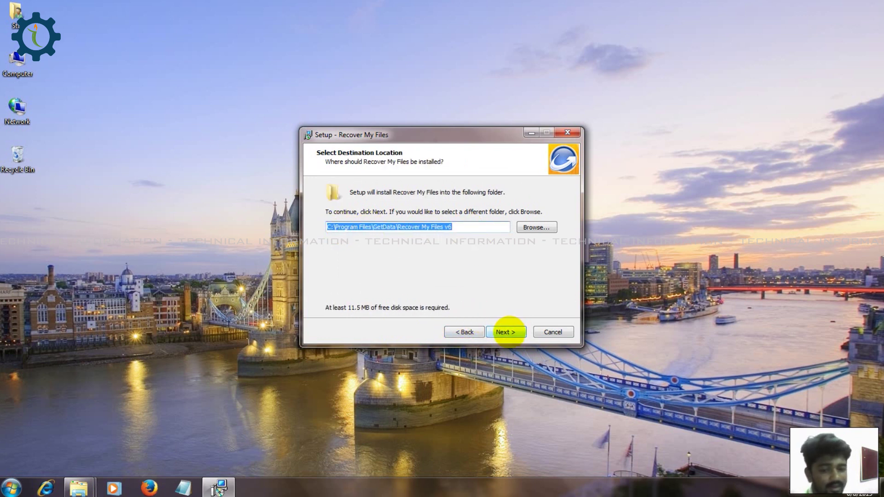
Install version 6.3.2.2552 to C:\Program Files\GetData\Recover My Files v6 with default folders, then launch it.
left_click(508, 332)
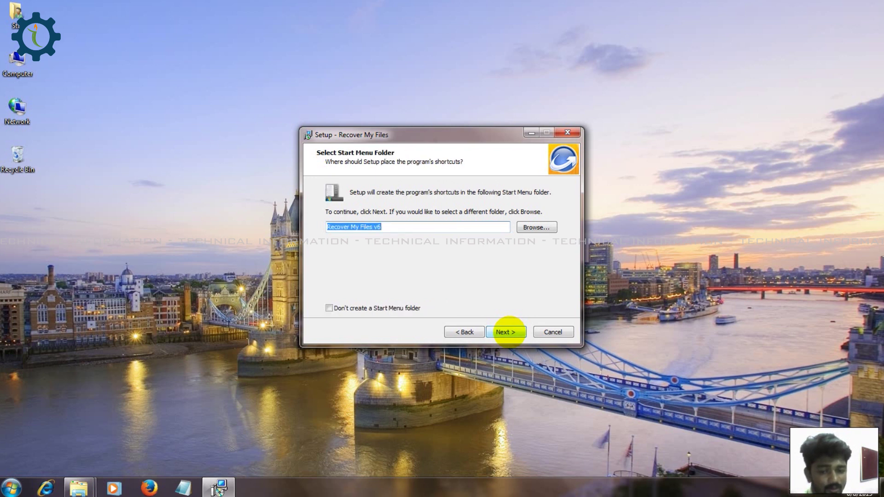
left_click(508, 331)
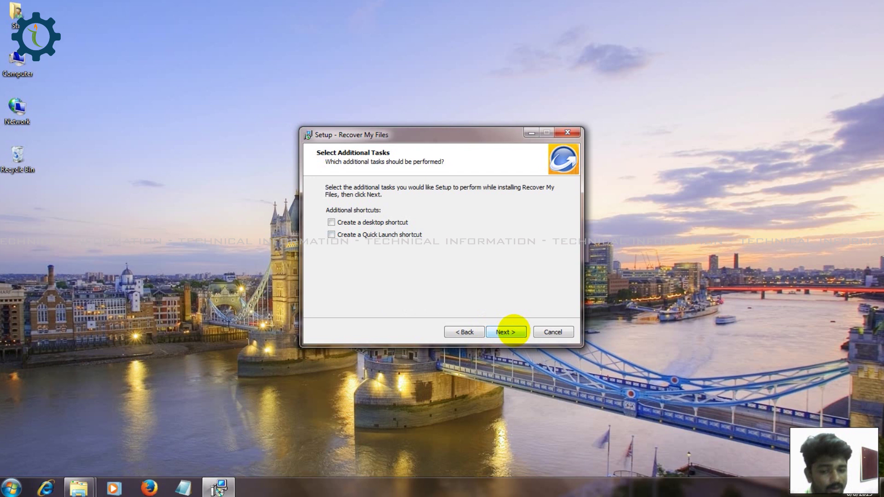
left_click(506, 331)
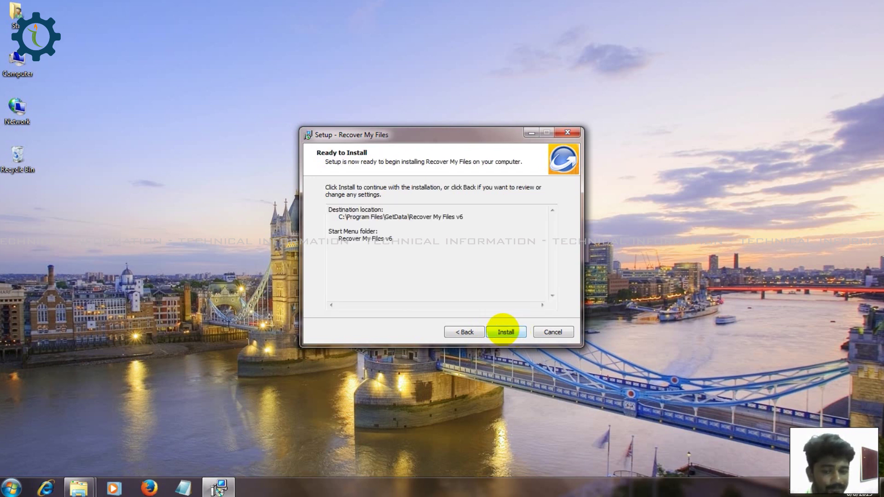
left_click(459, 331)
left_click(340, 279)
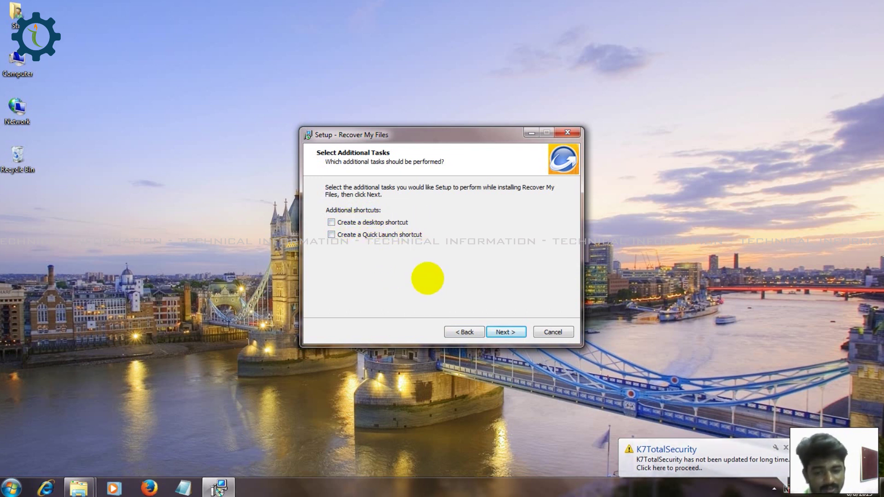
left_click(505, 331)
left_click(505, 331)
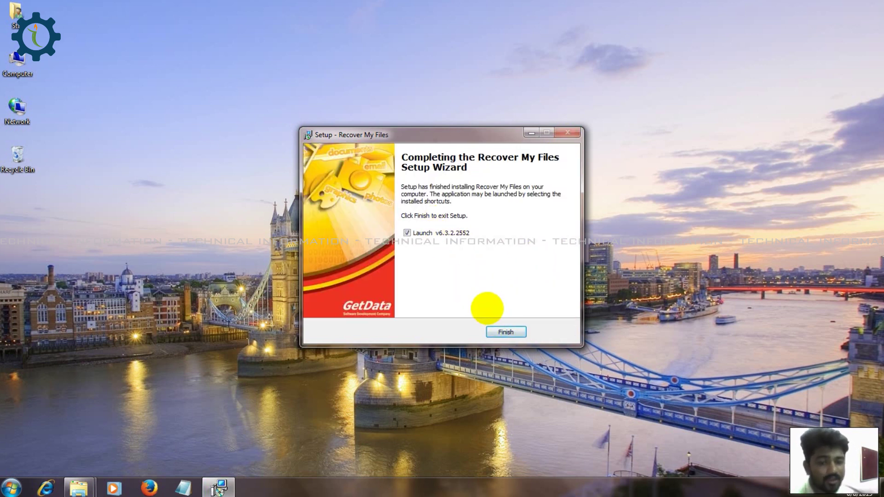
left_click(506, 332)
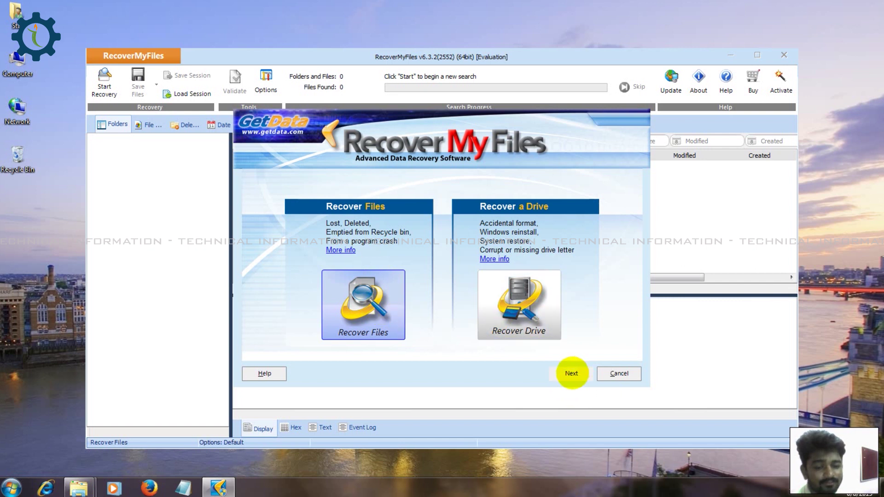
Choose drive L: (14.55 GB FAT32) and keep 'Search for deleted files (Recommended)'.
left_click(571, 373)
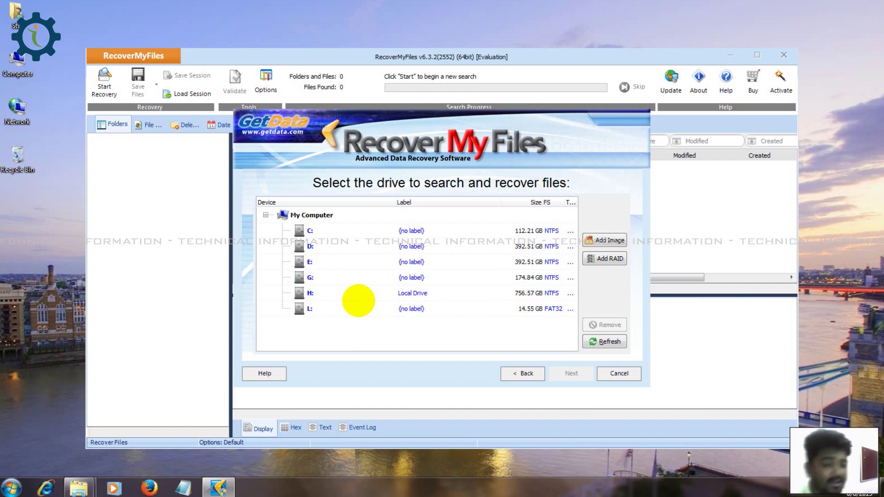
left_click(529, 313)
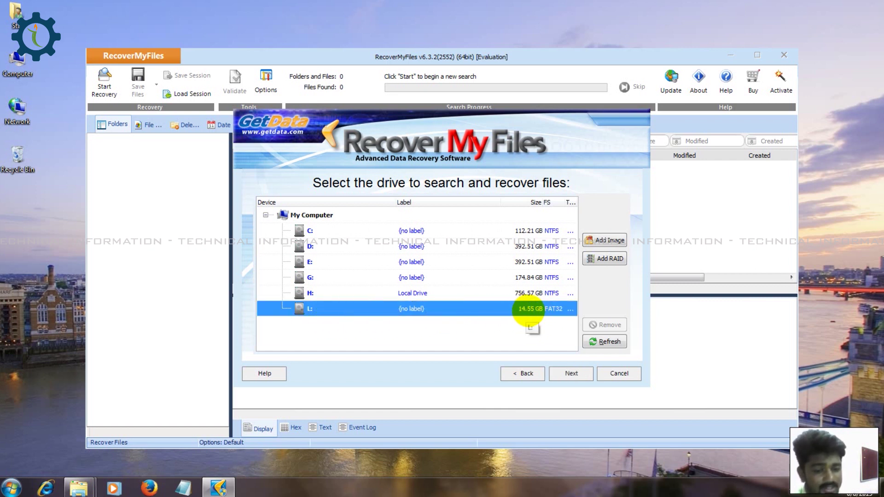
left_click(578, 372)
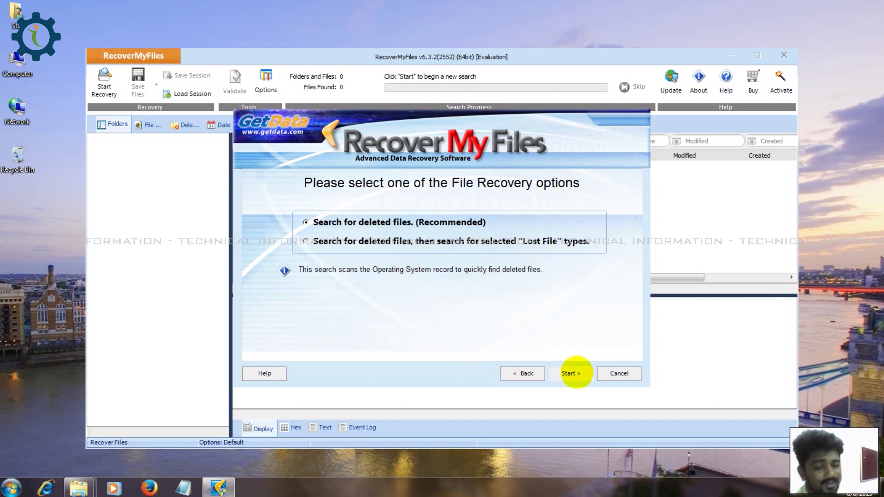
Search L: for deleted files and browse the 120 results under Orphaned and Root.
left_click(570, 371)
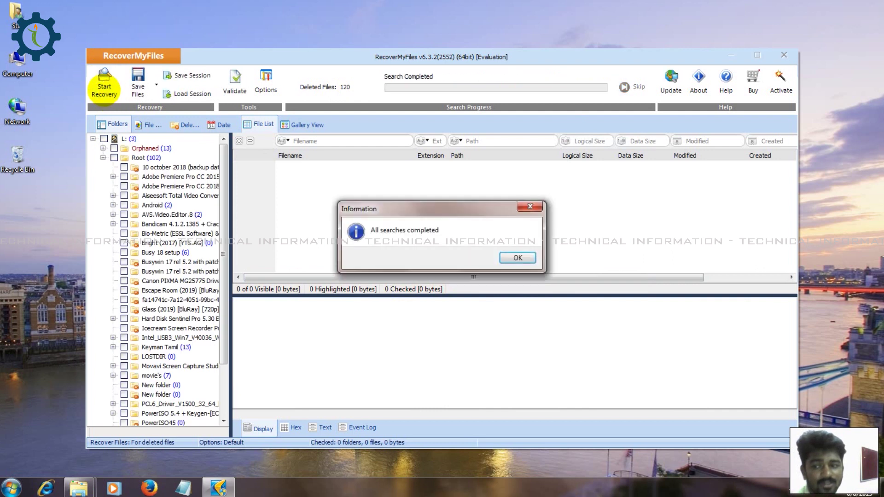
left_click(517, 258)
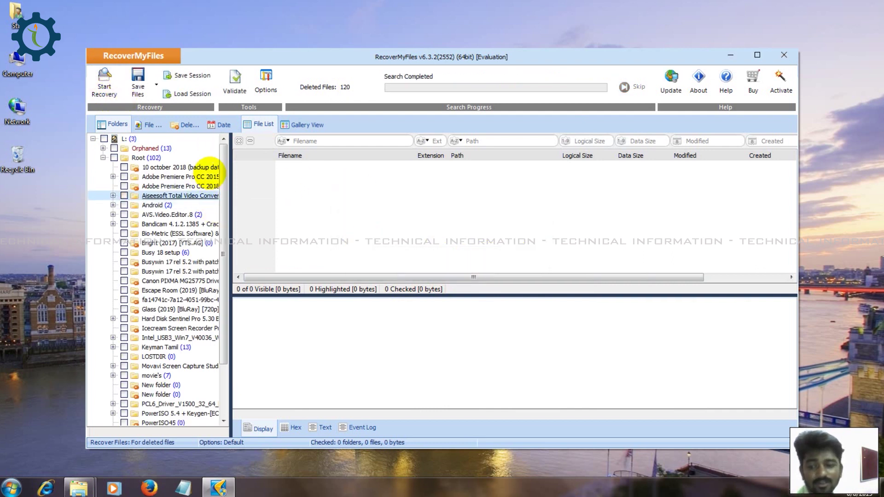
mouse_move(221, 162)
left_mouse_down()
mouse_move(233, 246)
mouse_move(223, 147)
left_mouse_up()
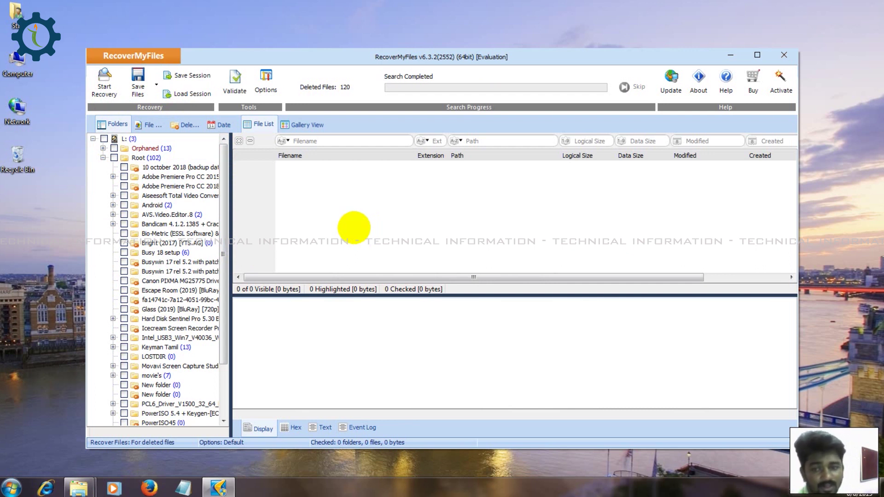
left_click_drag(440, 56, 442, 41)
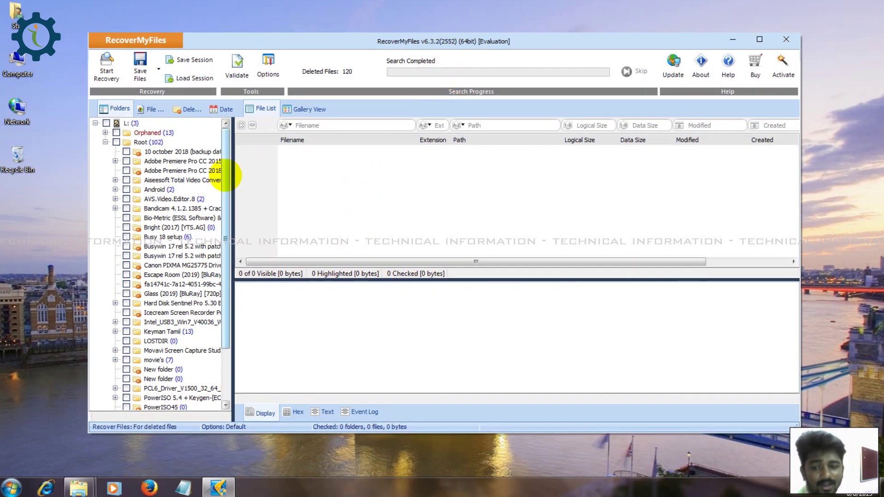
left_click_drag(224, 174, 225, 202)
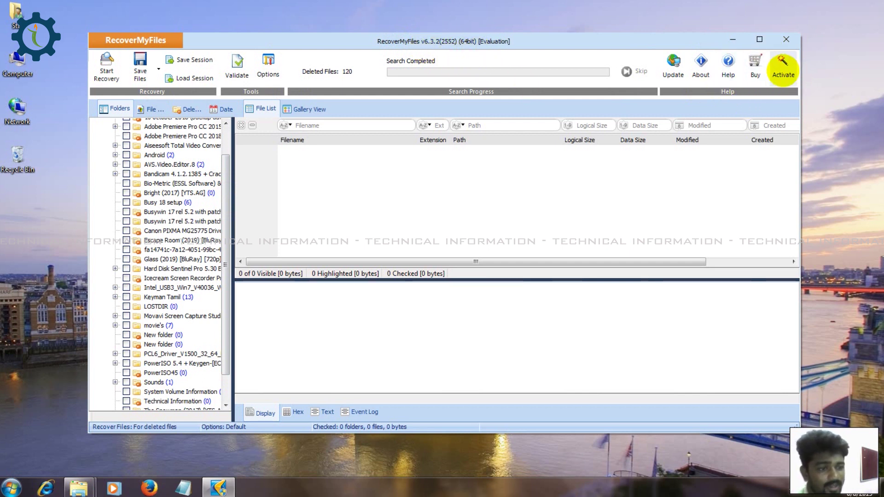
Bring up the Activation wizard from the toolbar and cancel it without activating.
left_click(783, 67)
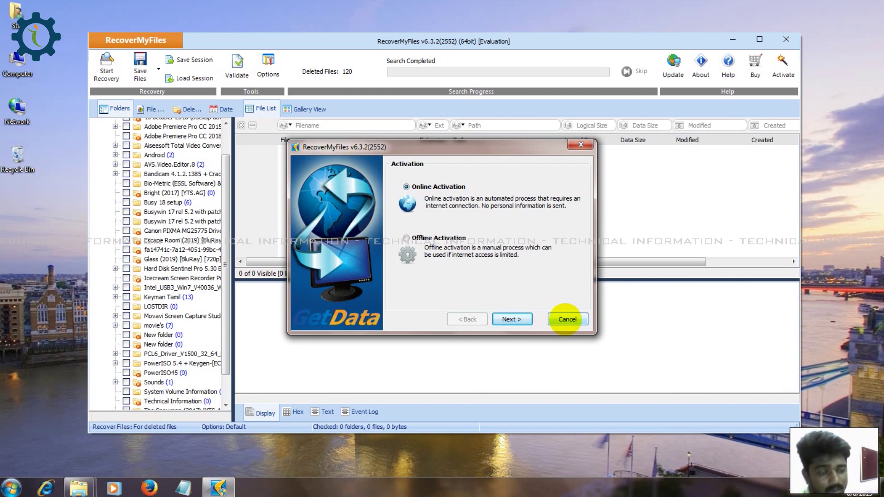
left_click(567, 319)
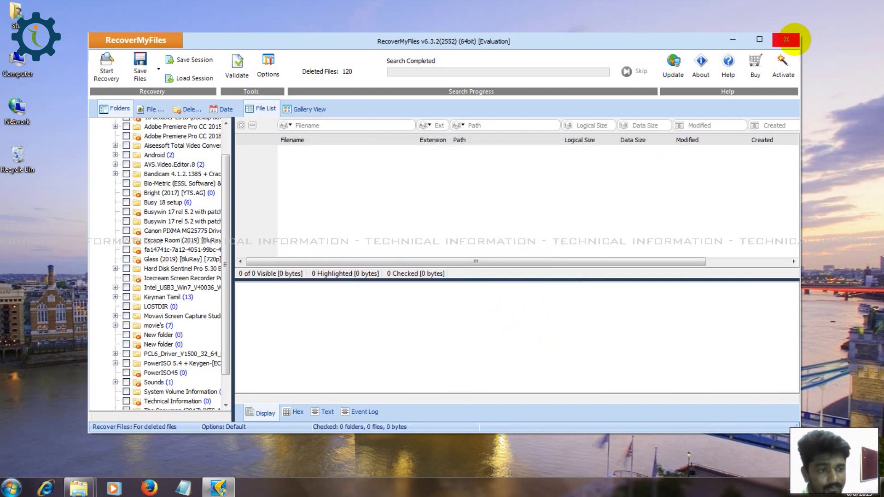
Quit Recover My Files and launch the StellarDataRecoveryProfessional installer from Local Disk (E:).
left_click(785, 39)
left_click(475, 260)
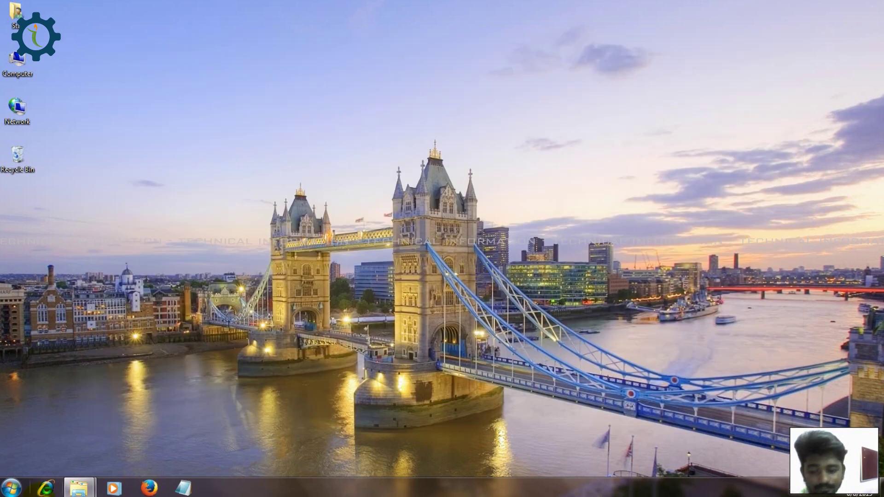
left_click(79, 487)
left_click(164, 442)
left_click(306, 242)
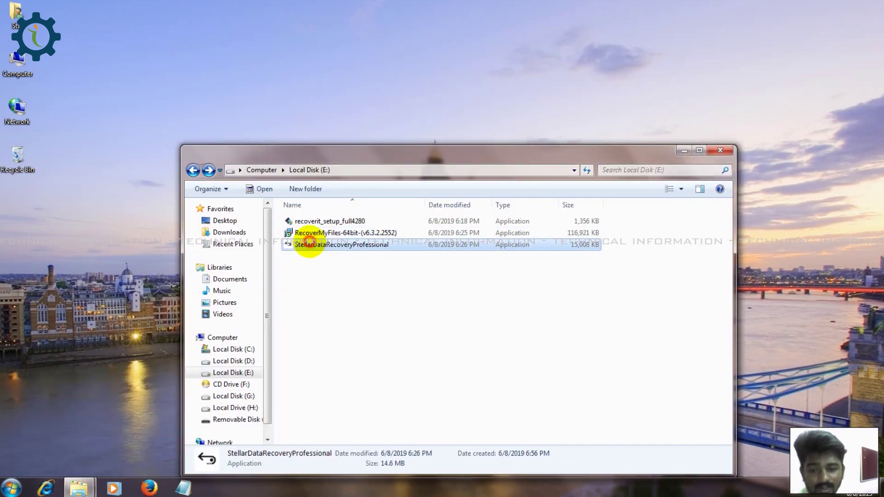
double_click(317, 243)
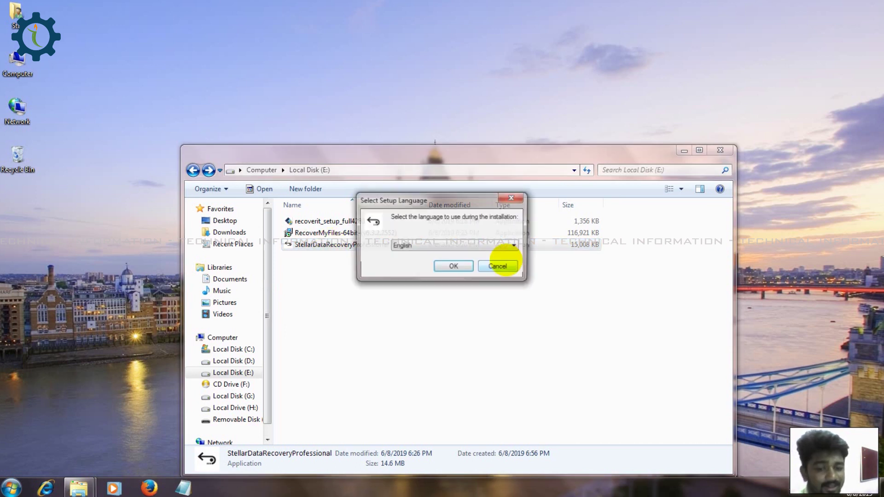
left_click(684, 150)
Install Stellar Data Recovery Professional in English with the licence accepted and default folders.
left_click(454, 267)
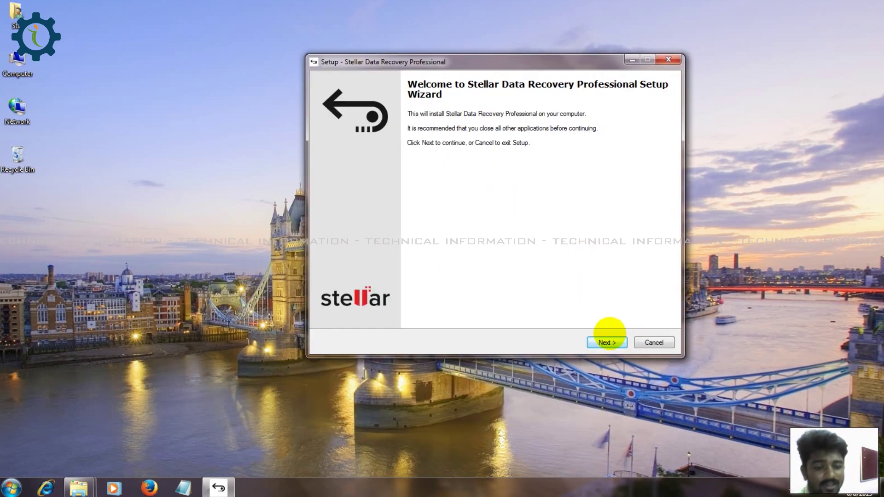
left_click(608, 342)
left_click(365, 318)
left_click(607, 342)
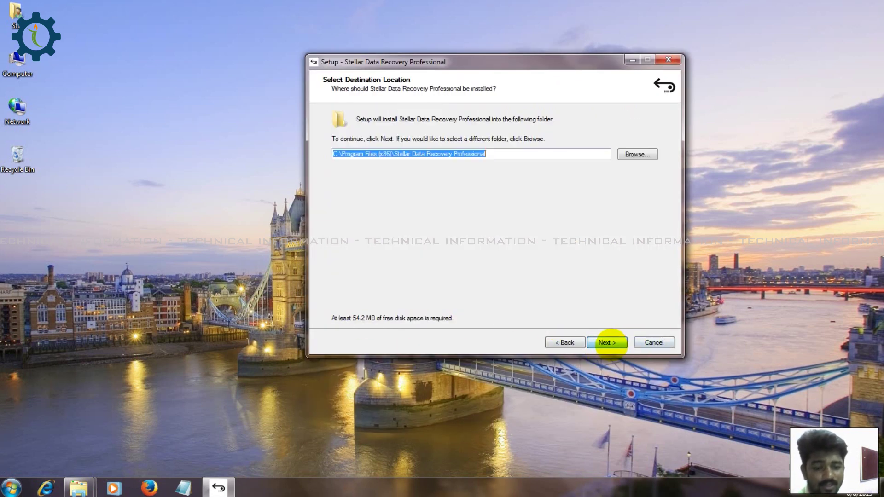
left_click(608, 342)
left_click(609, 342)
left_click(608, 343)
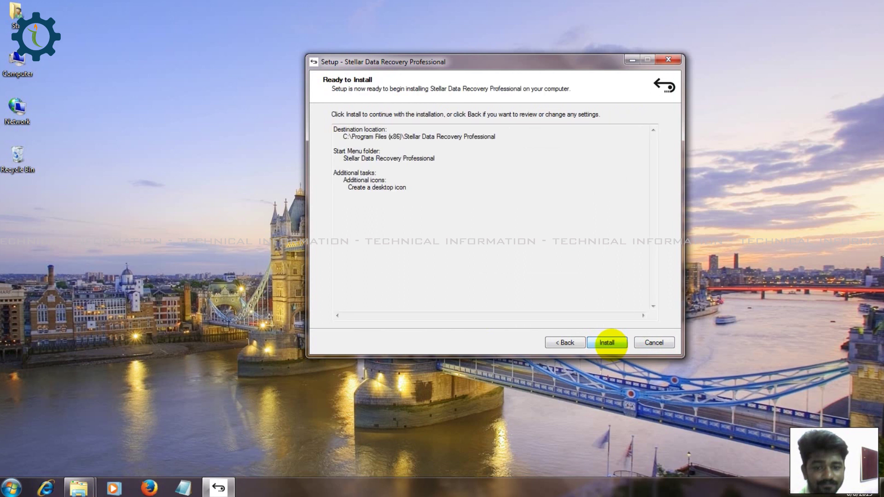
left_click(608, 342)
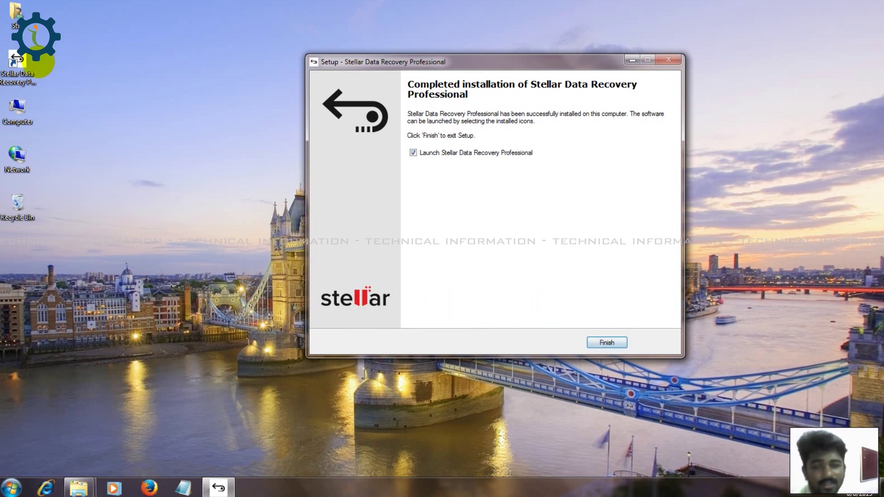
left_click(26, 69)
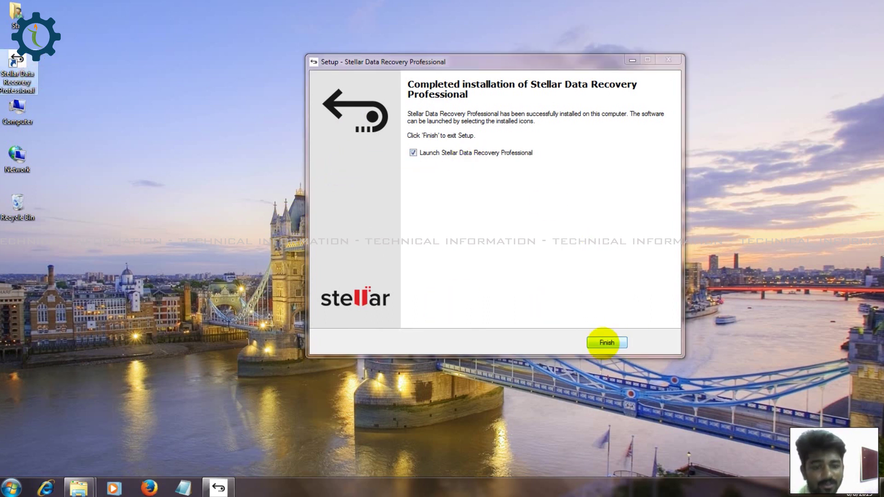
Finish Stellar setup and launch Stellar Data Recovery Professional.
left_click(605, 342)
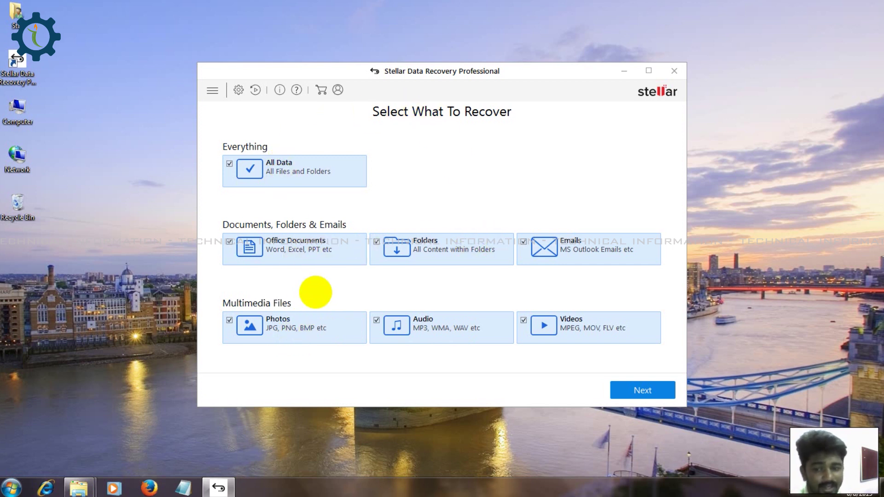
Clear every file category using All Data, tick only Photos, and continue to Select Location.
left_click(229, 242)
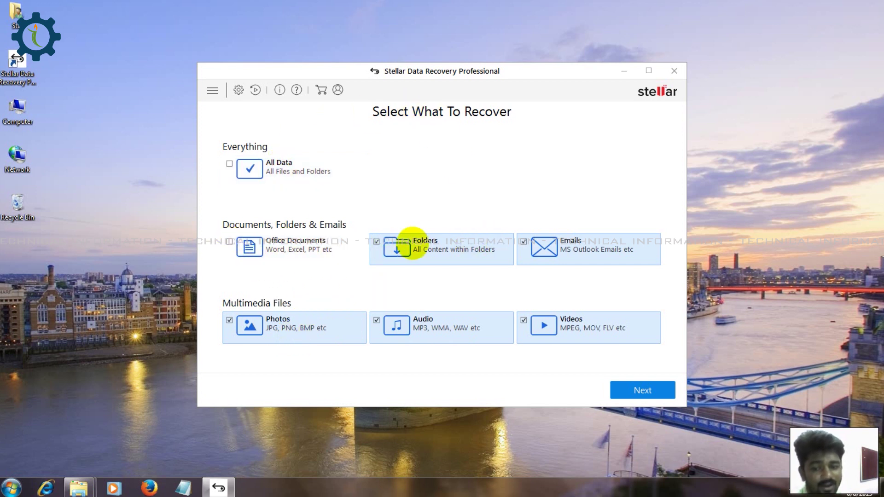
left_click(376, 241)
left_click(524, 241)
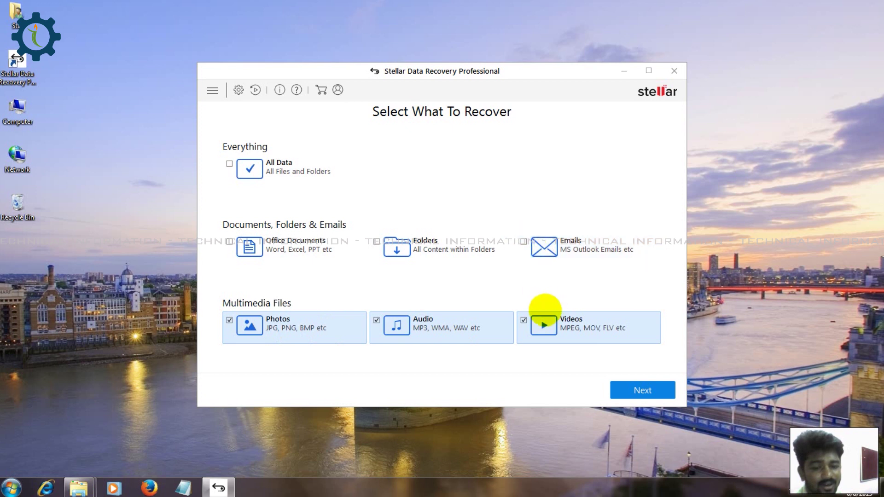
left_click(377, 320)
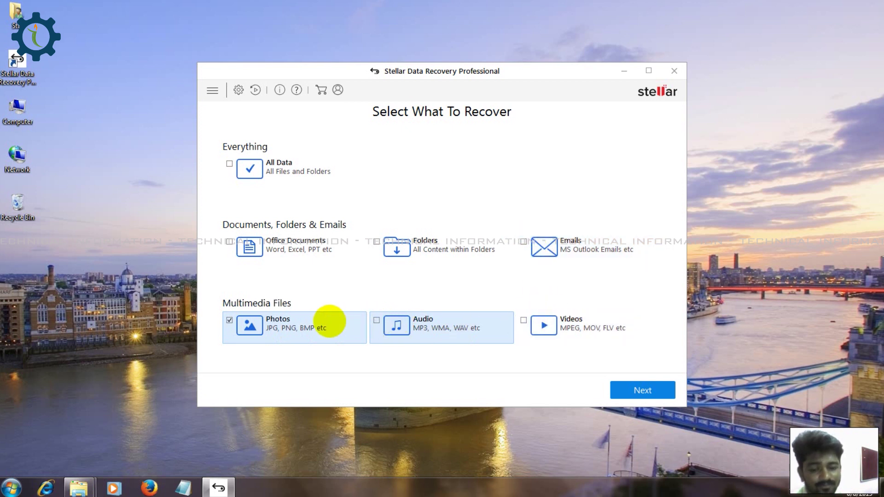
left_click(229, 320)
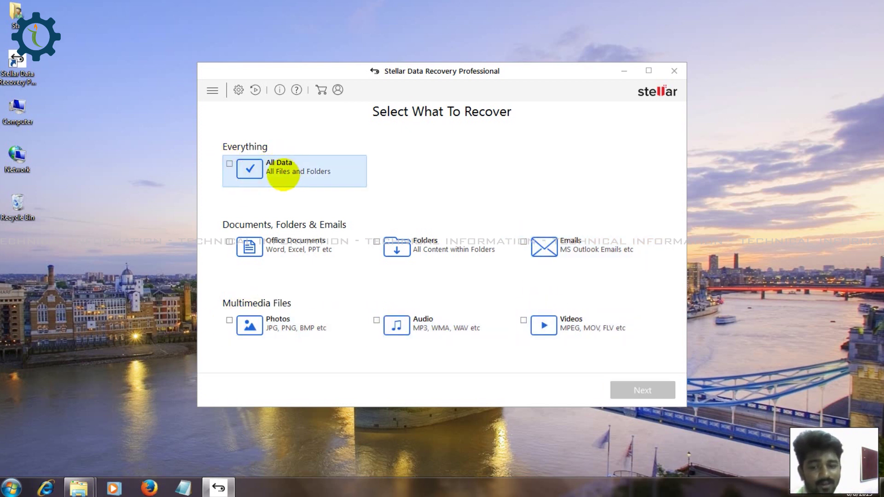
left_click(229, 164)
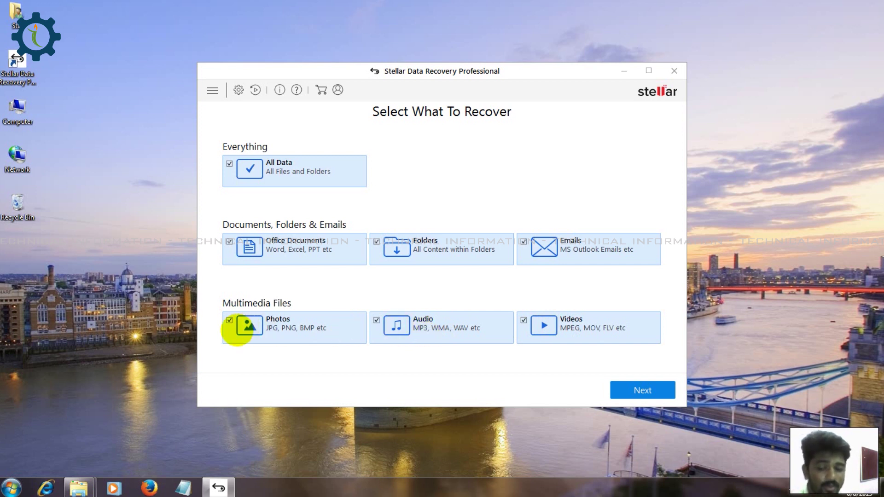
left_click(230, 164)
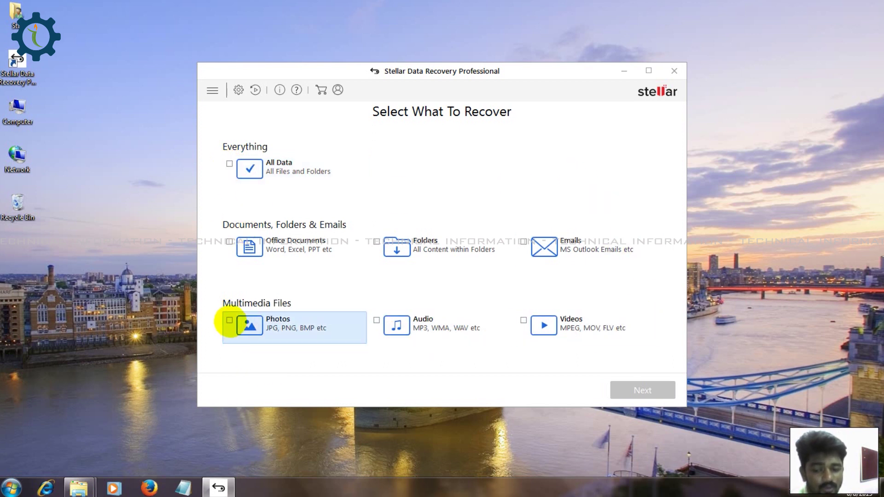
left_click(229, 321)
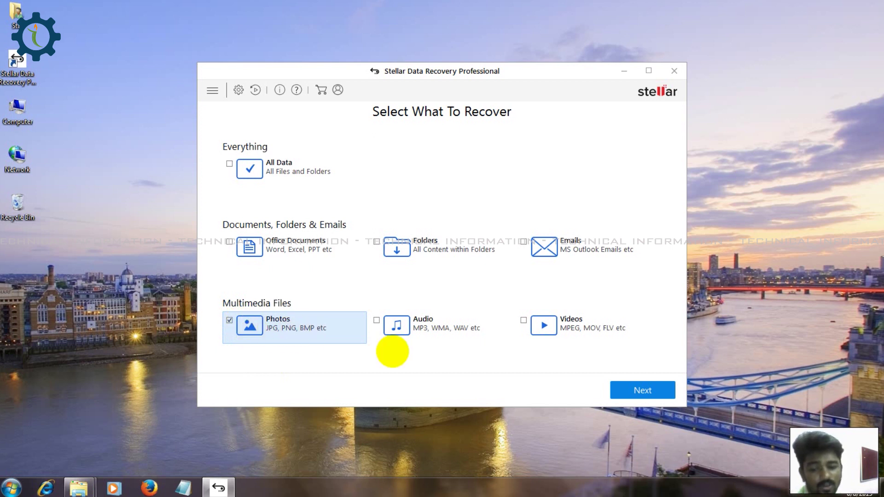
left_click(635, 390)
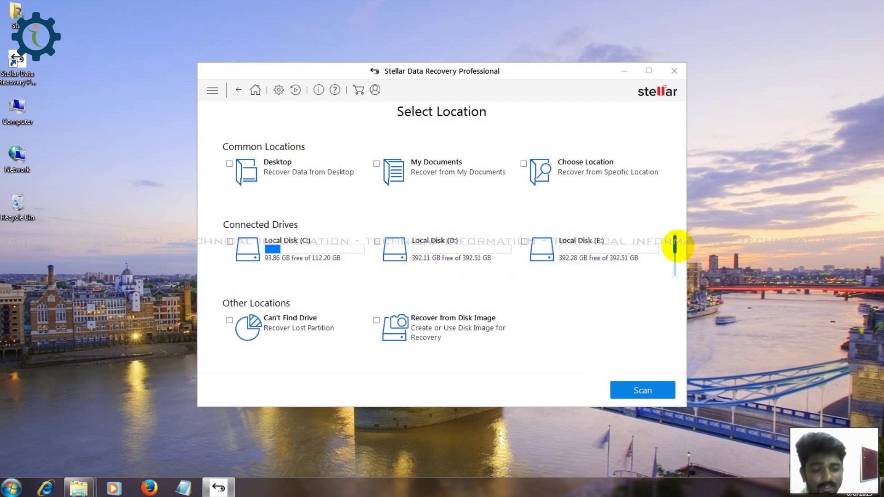
Scroll Connected Drives to reveal Local Disk (L:), 4.95 GB free of 14.54 GB, then bring up Activation.
mouse_move(674, 244)
left_mouse_down()
mouse_move(676, 262)
mouse_move(676, 240)
mouse_move(659, 250)
left_mouse_up()
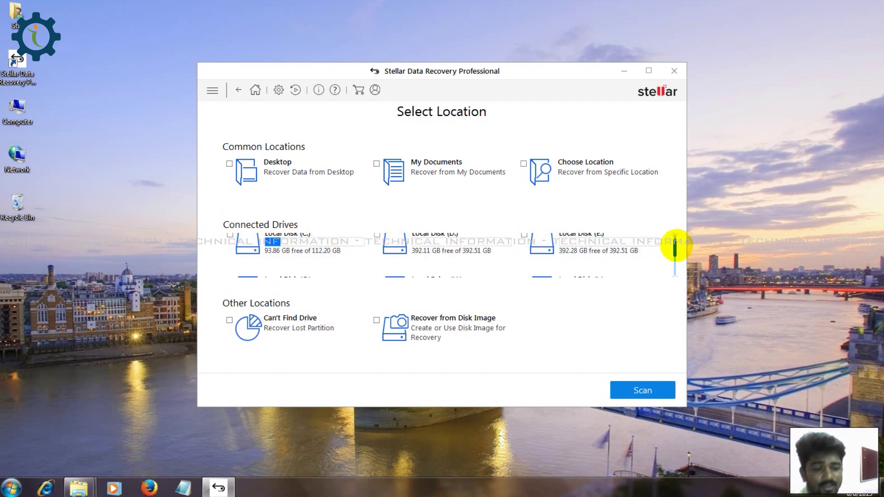
left_click_drag(675, 245, 675, 266)
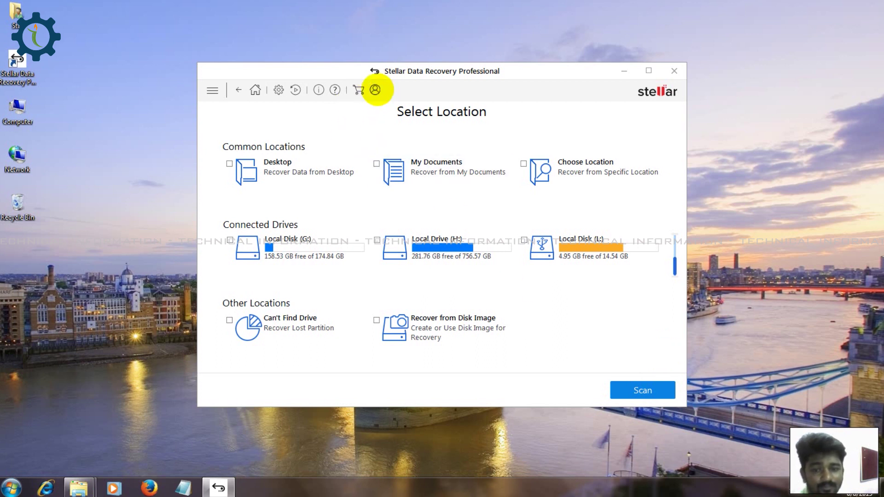
left_click(374, 89)
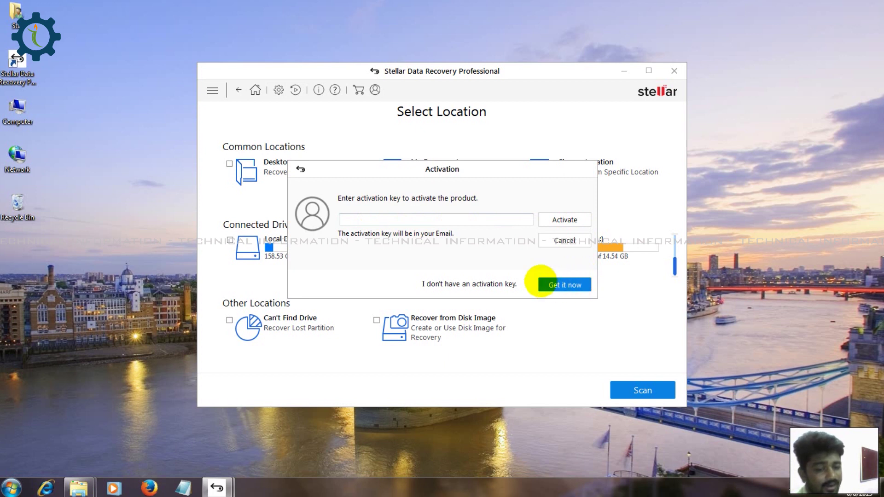
Cancel the Activation dialog without entering a key, returning to Select Location.
left_click(564, 240)
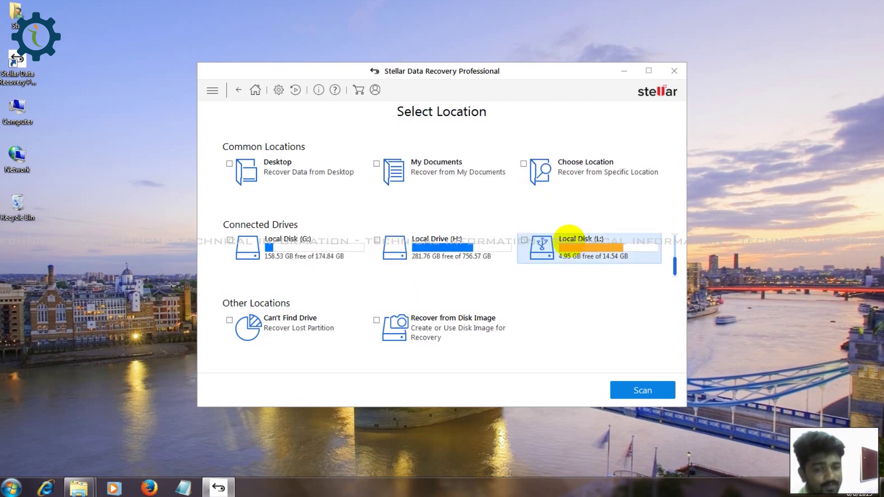